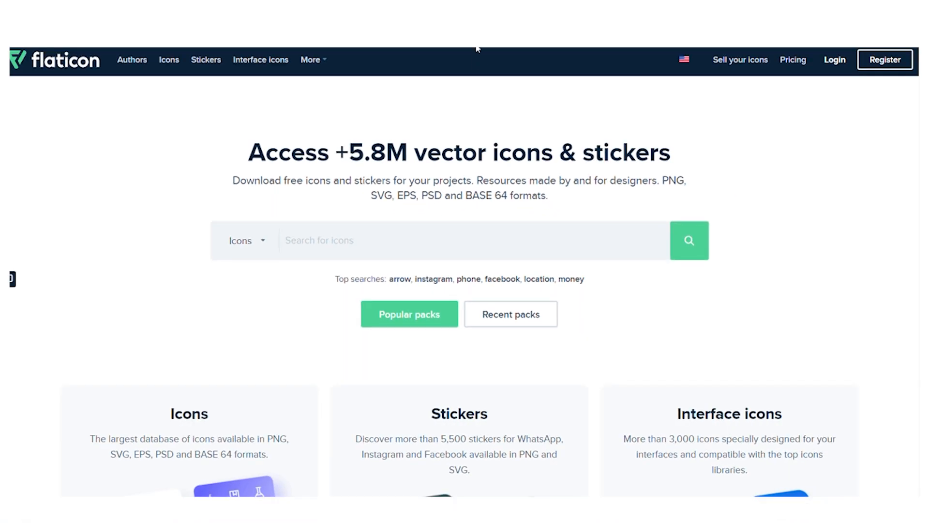
# Step: Look over the home page's top icon and sticker packs, then open the account registration
pyautogui.scroll(-10, 413, 292)
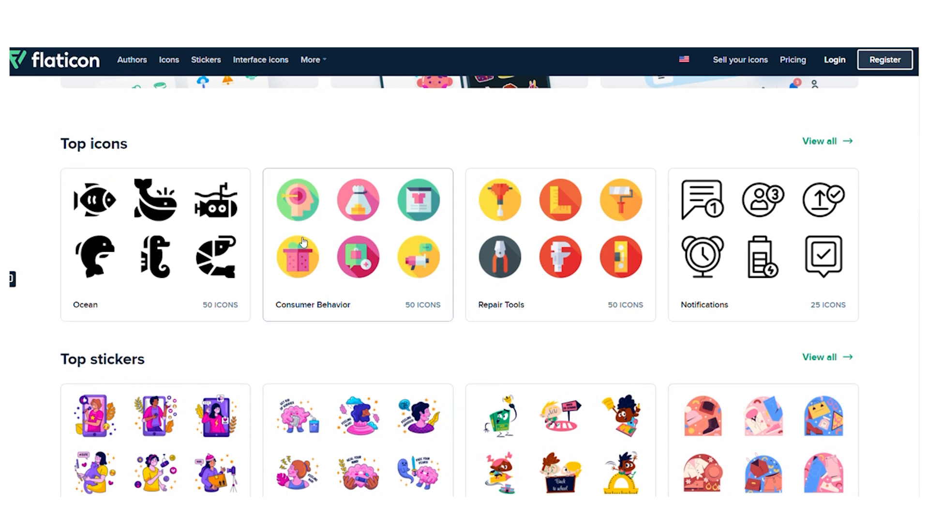
pyautogui.scroll(-6, 608, 251)
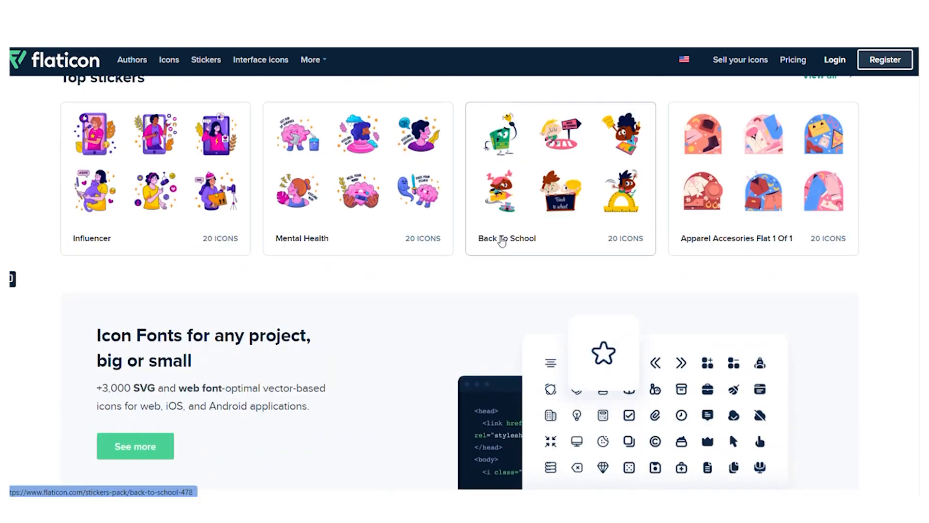
pyautogui.scroll(6, 501, 241)
pyautogui.scroll(-1, 502, 241)
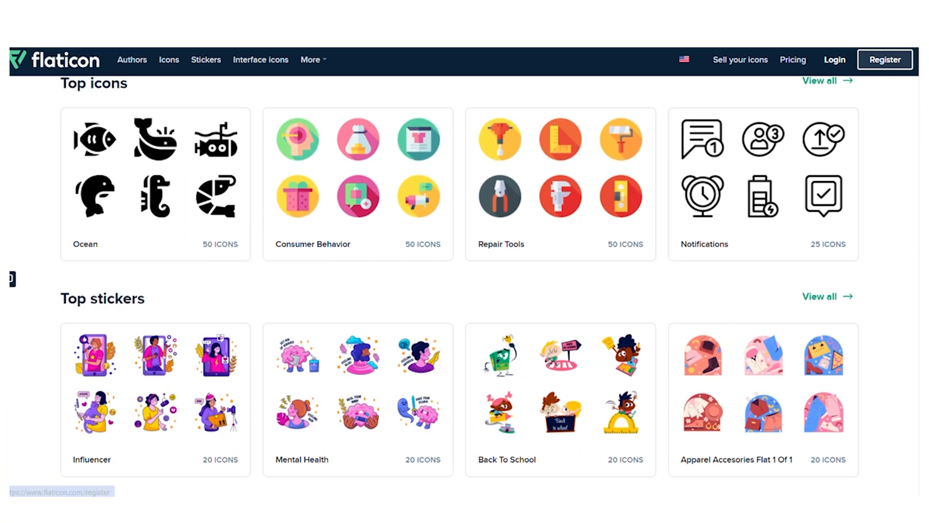
pyautogui.click(868, 34)
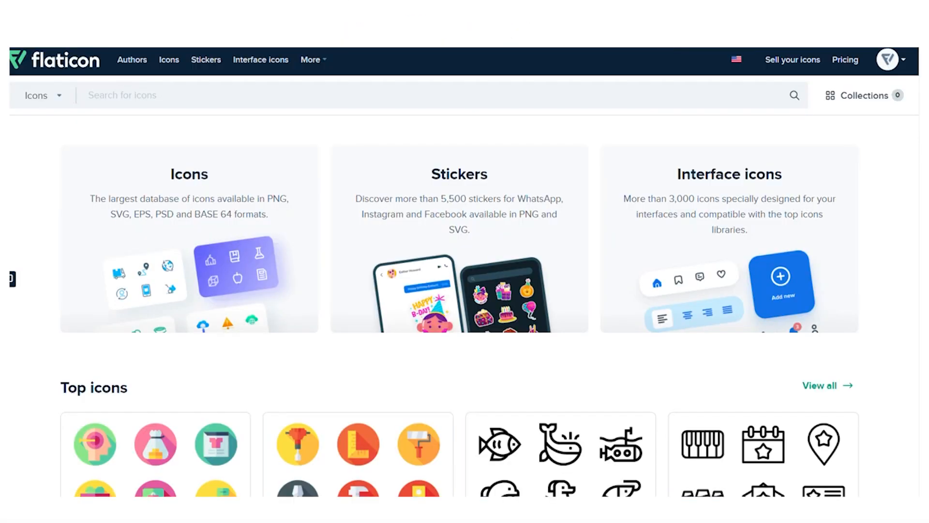
# Step: Open the Pattern app linked in the page footer
pyautogui.scroll(-5, 464, 291)
pyautogui.scroll(-15, 449, 324)
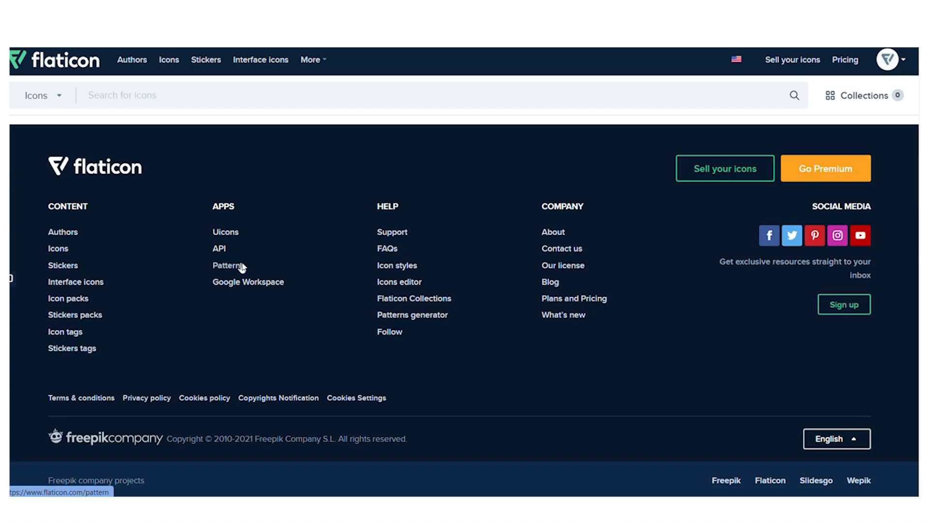
pyautogui.click(153, 269)
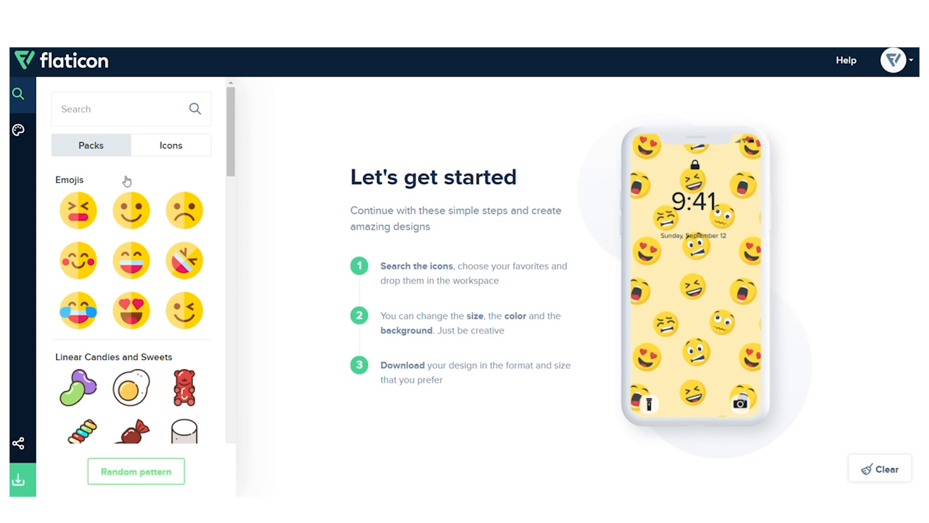
# Step: Open the Emojis pack and place the laughing emoji with tears of joy in the pattern workspace
pyautogui.click(92, 207)
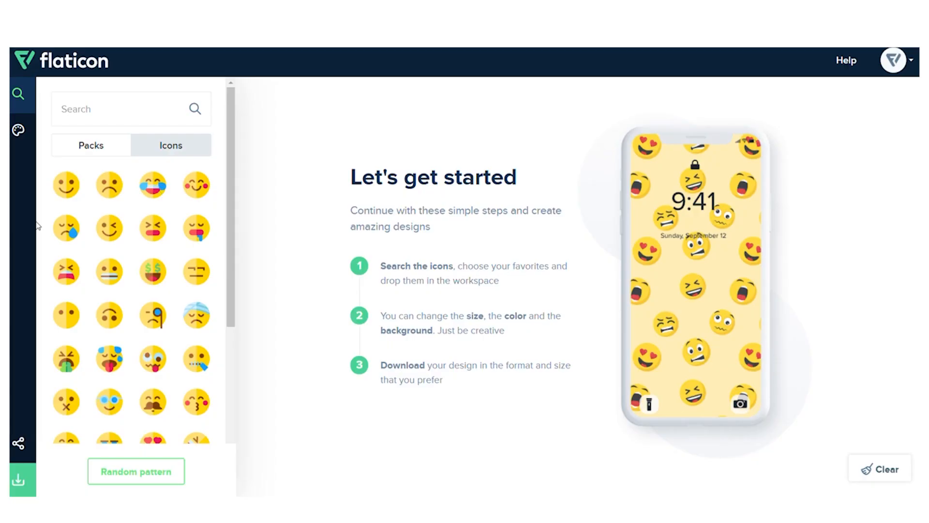
pyautogui.scroll(-6, 140, 218)
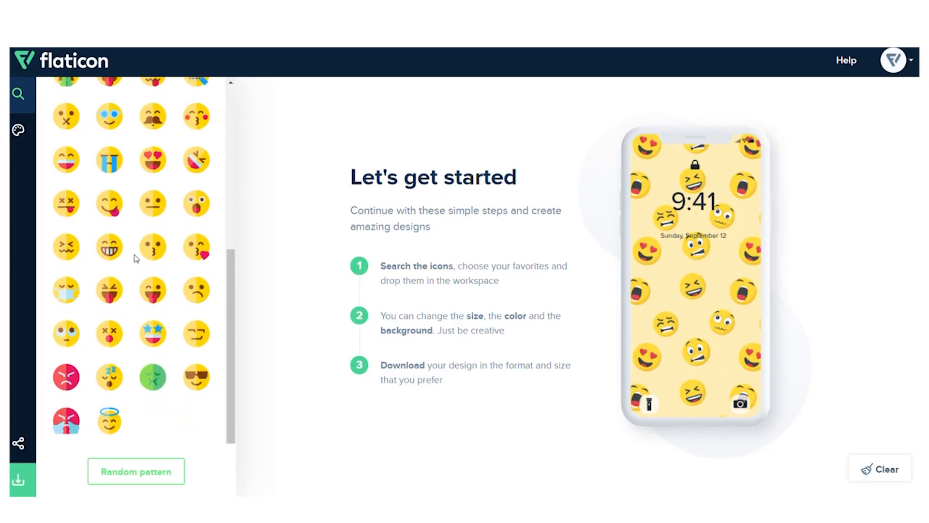
pyautogui.scroll(6, 127, 299)
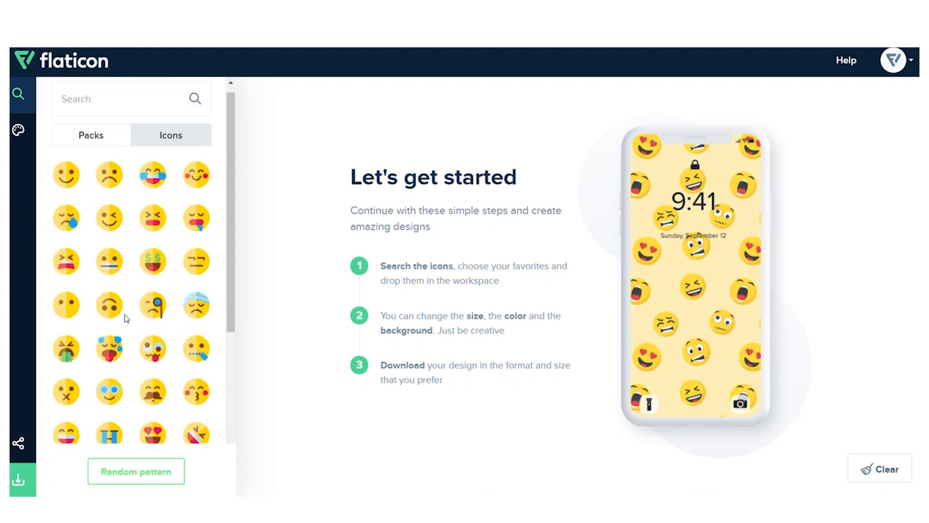
pyautogui.moveTo(153, 185); pyautogui.dragTo(397, 183)
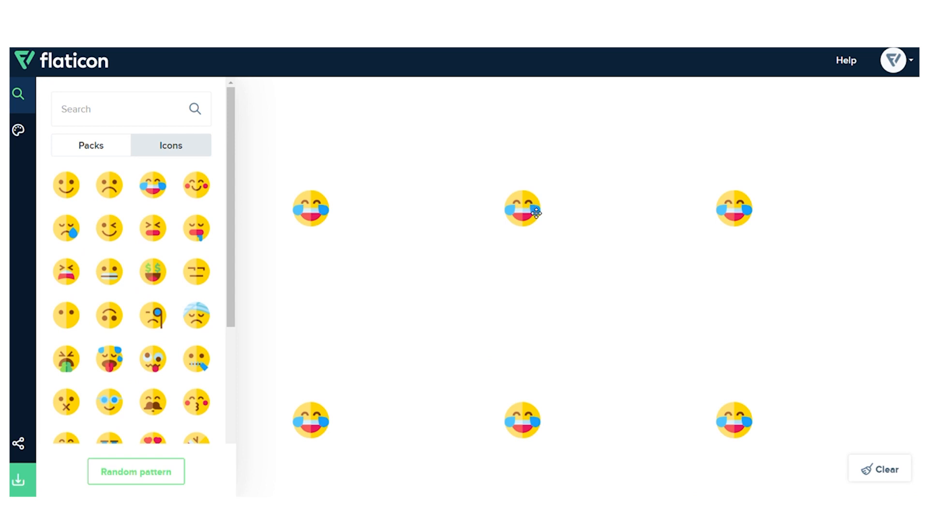
pyautogui.moveTo(521, 211)
pyautogui.mouseDown()
pyautogui.moveTo(530, 210)
pyautogui.moveTo(522, 204)
pyautogui.mouseUp()
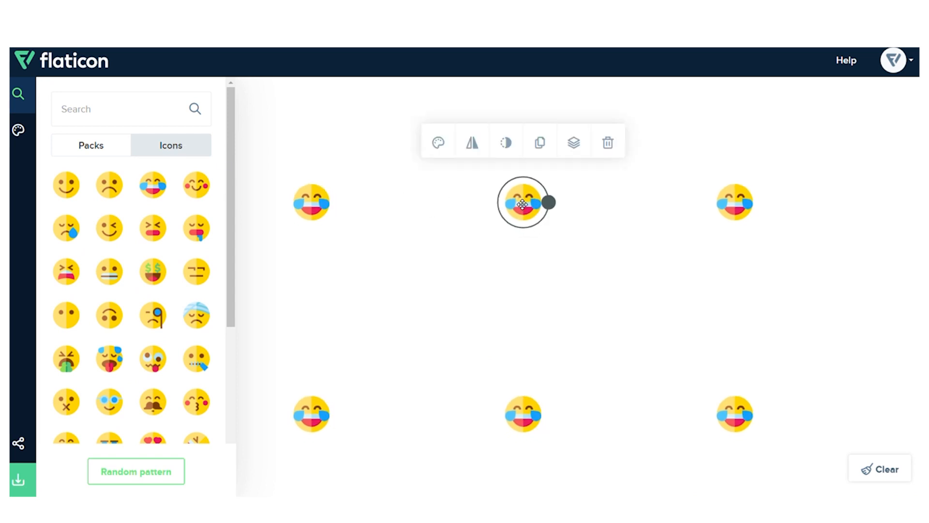
pyautogui.click(399, 255)
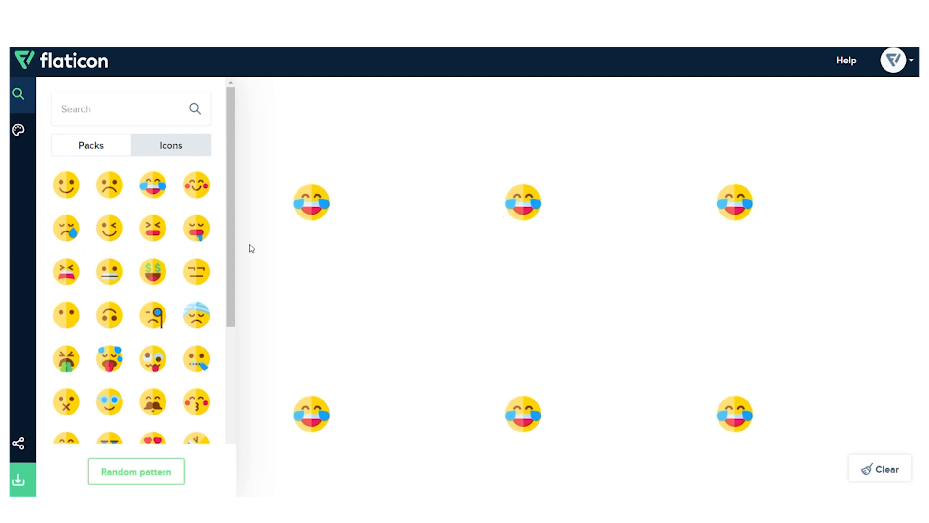
# Step: Add the blushing smile emoji to the pattern and position it directly above the laughing emoji
pyautogui.click(196, 189)
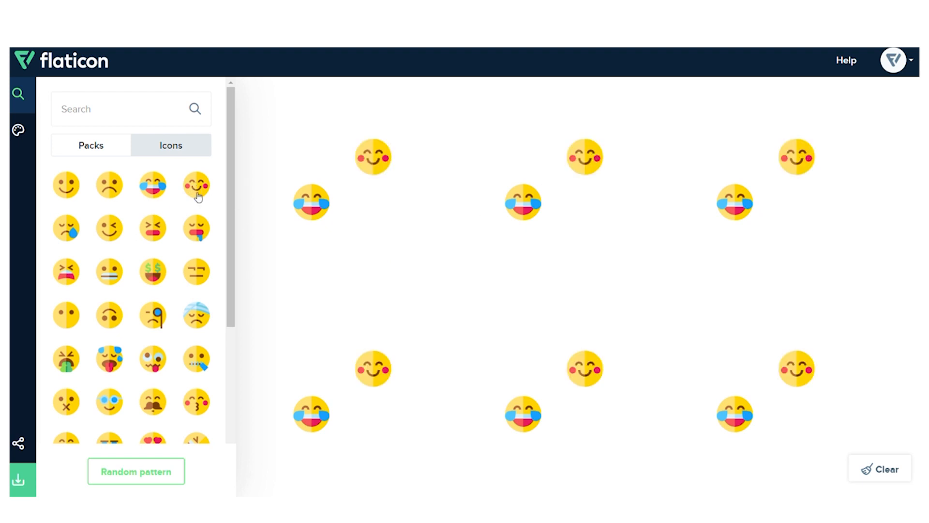
pyautogui.moveTo(582, 143); pyautogui.dragTo(512, 127)
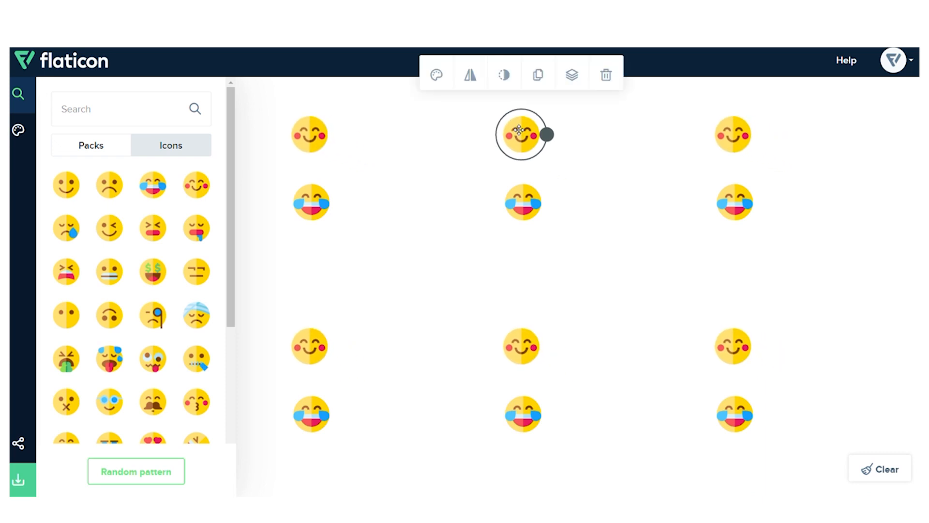
pyautogui.click(409, 262)
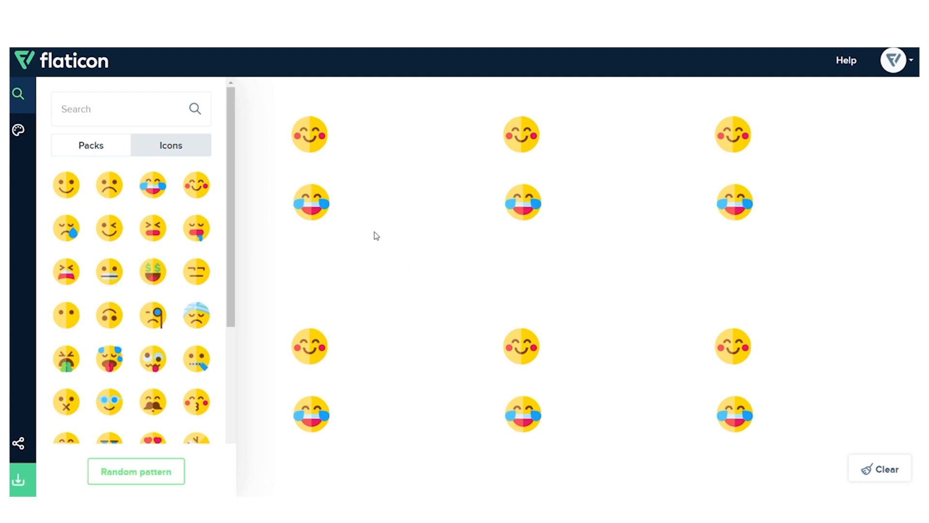
# Step: Browse the icon packs and open the Linear Candies and Sweets pack
pyautogui.scroll(-5, 143, 261)
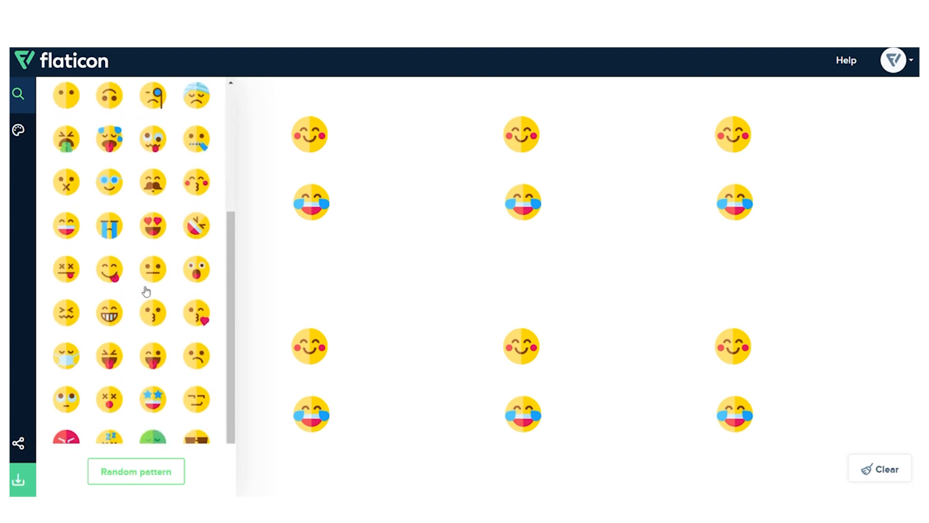
pyautogui.scroll(6, 147, 291)
pyautogui.click(107, 145)
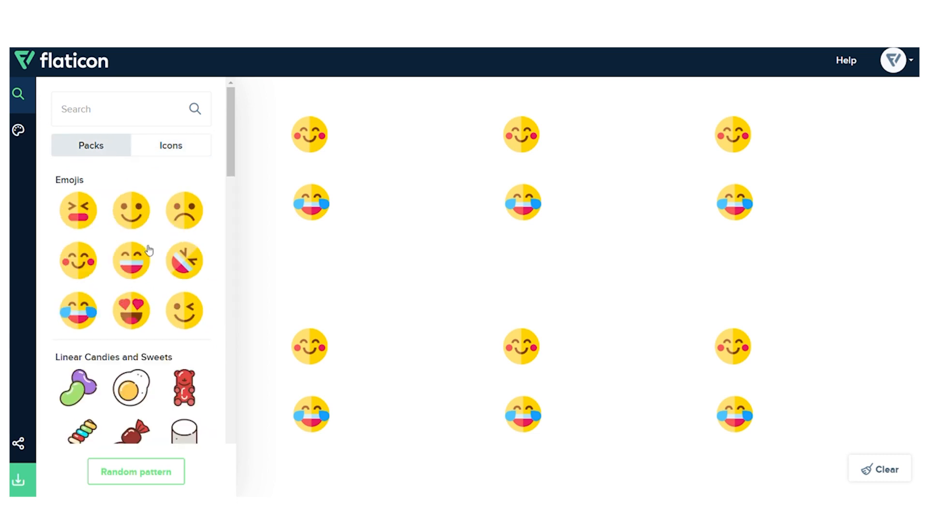
pyautogui.scroll(-5, 148, 247)
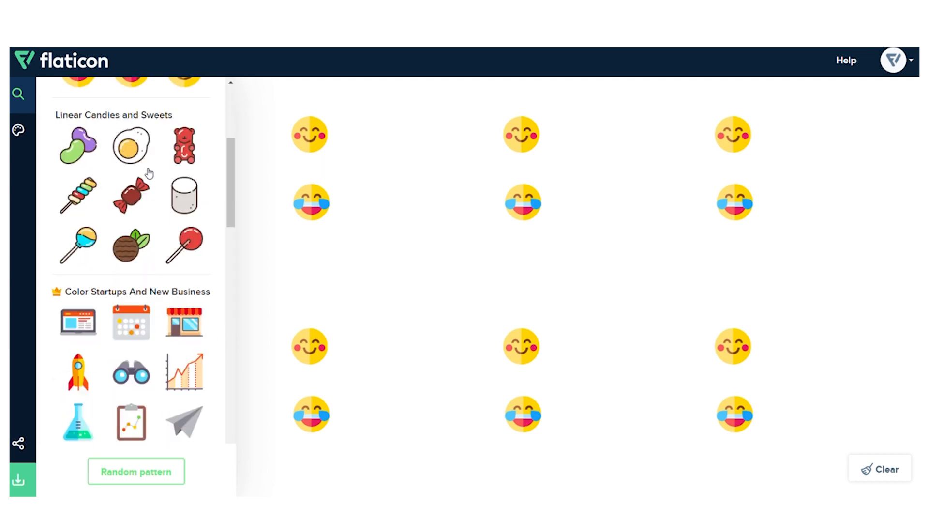
pyautogui.scroll(-2, 149, 172)
pyautogui.scroll(3, 133, 210)
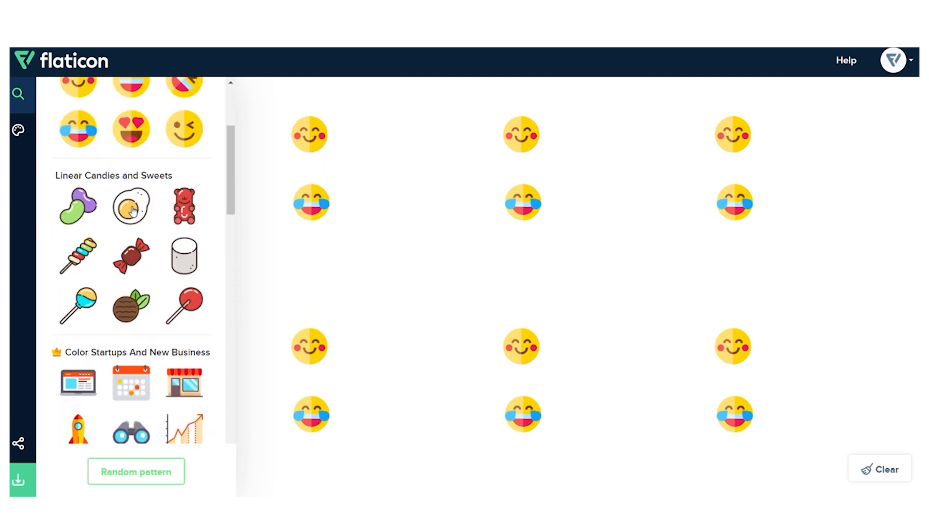
pyautogui.scroll(1, 132, 210)
pyautogui.click(130, 209)
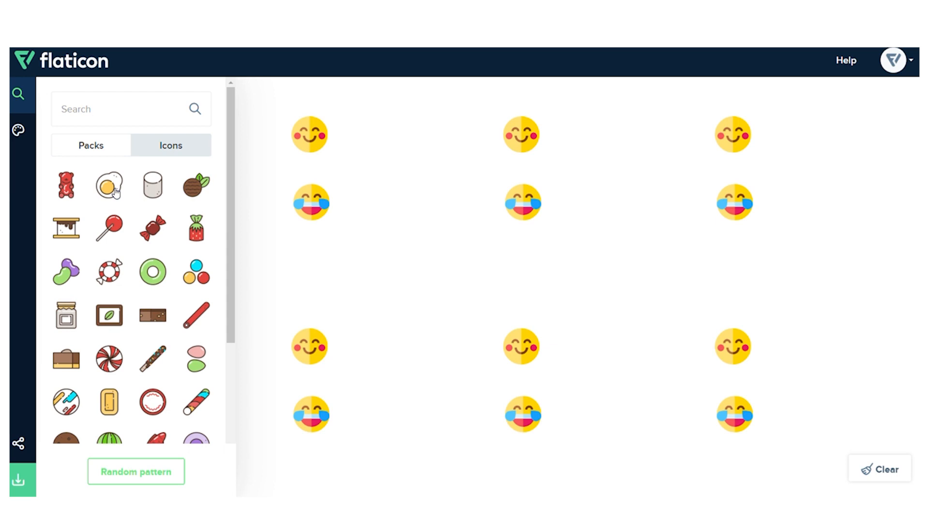
# Step: Add the fried egg icon to the pattern and place it to the right of the two emojis
pyautogui.click(113, 189)
pyautogui.moveTo(543, 294); pyautogui.dragTo(599, 381)
pyautogui.click(471, 277)
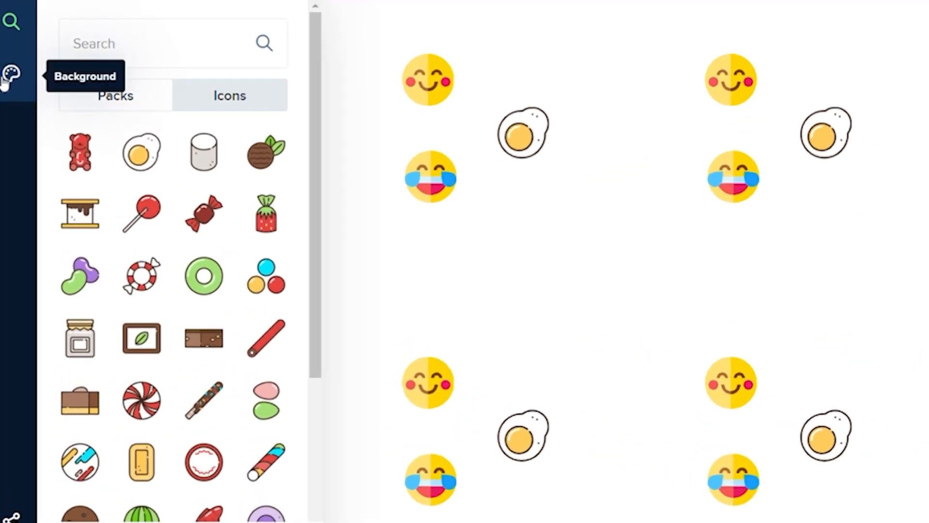
# Step: Set the pattern background to blue 4e7bff and open the pattern's download options
pyautogui.click(6, 87)
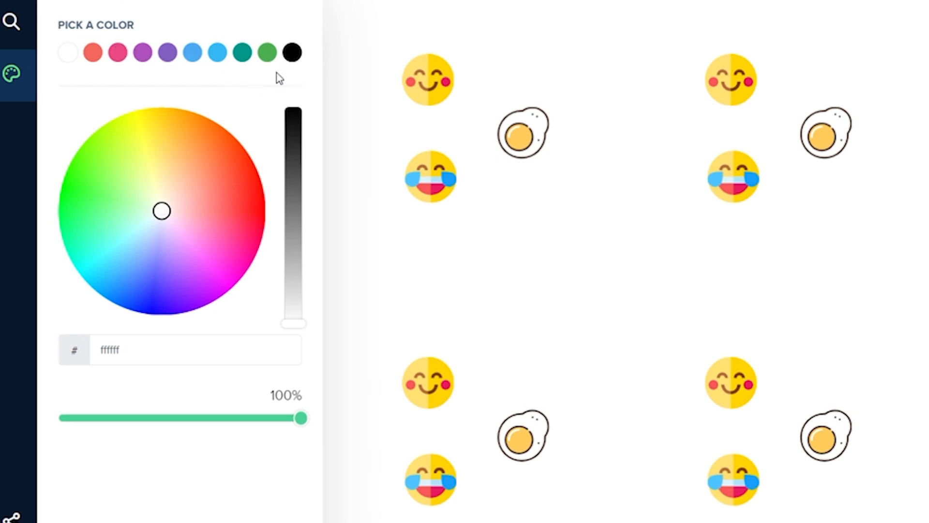
pyautogui.click(150, 137)
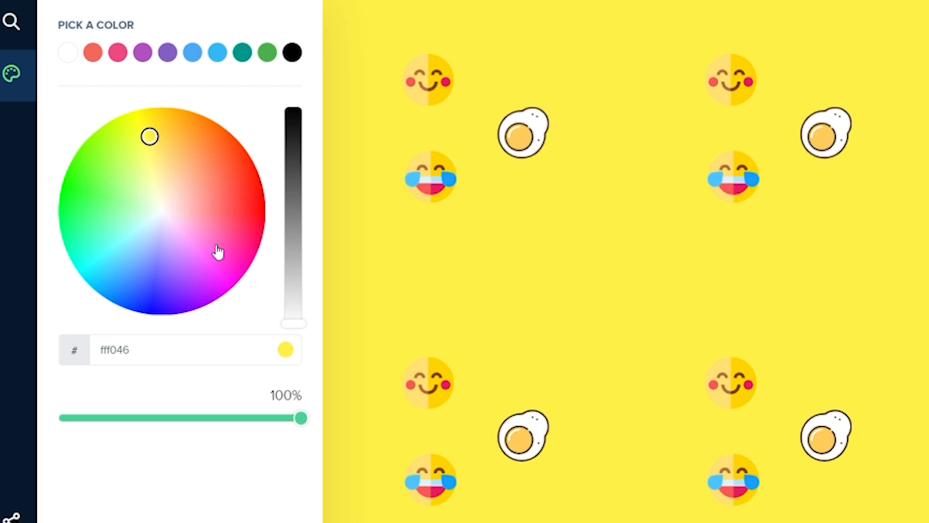
pyautogui.click(139, 279)
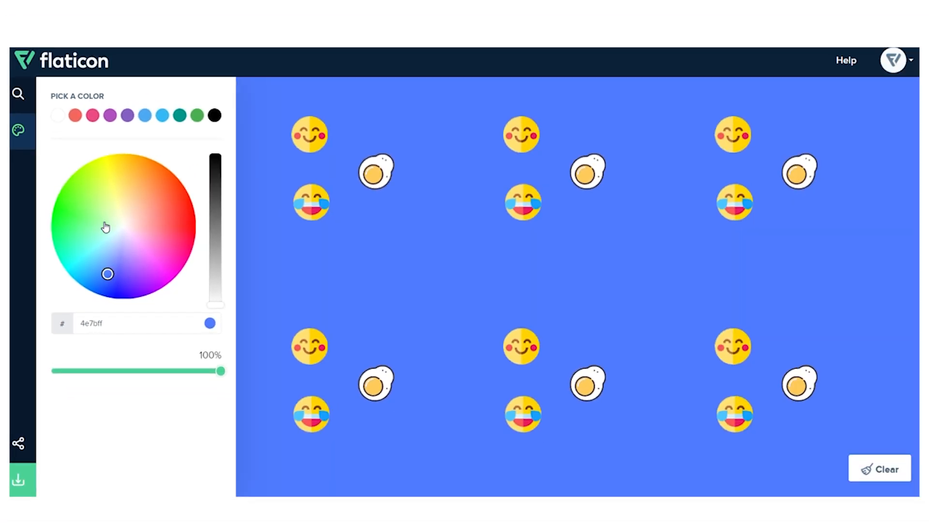
pyautogui.click(18, 97)
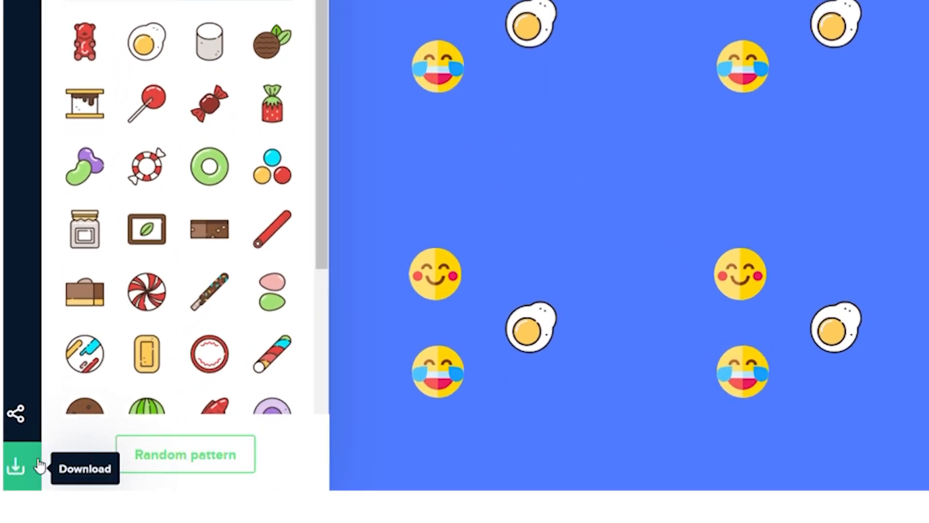
pyautogui.click(16, 480)
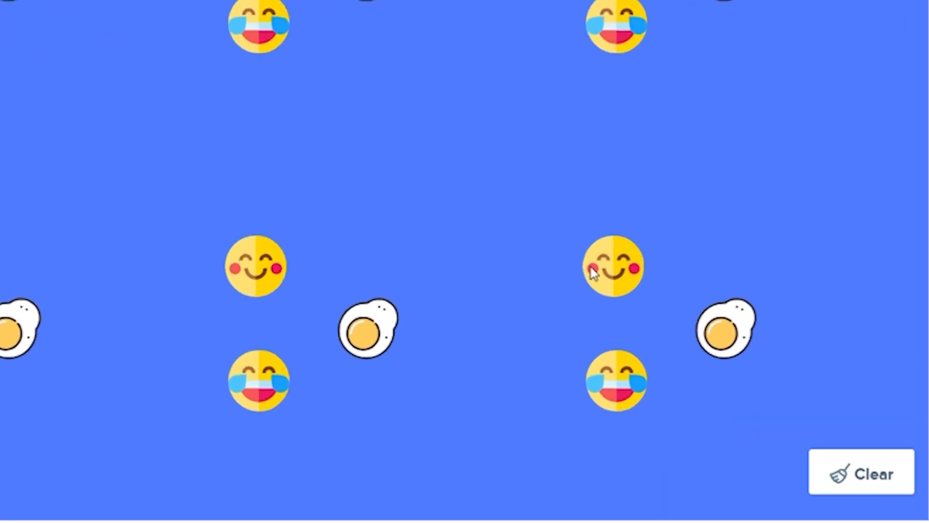
# Step: Clear the workspace and generate a random pattern from the sweets icons three times
pyautogui.click(850, 484)
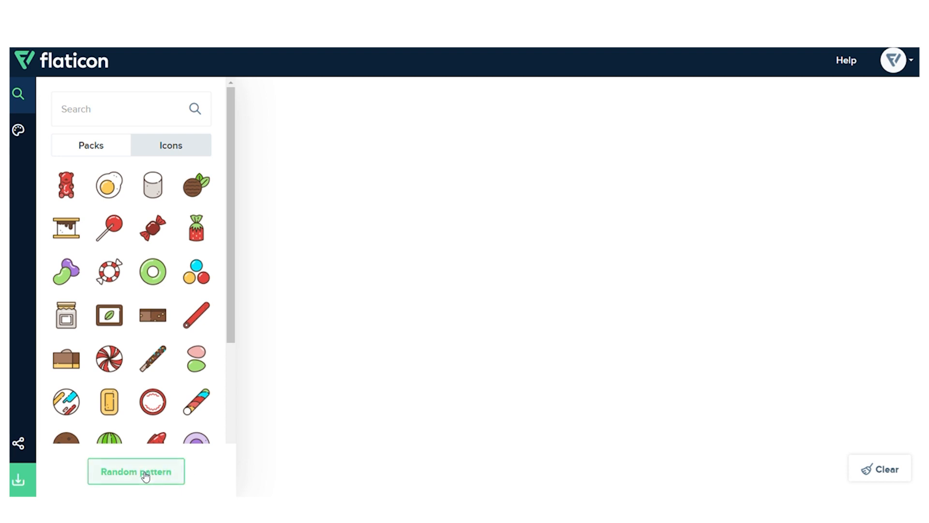
pyautogui.click(145, 471)
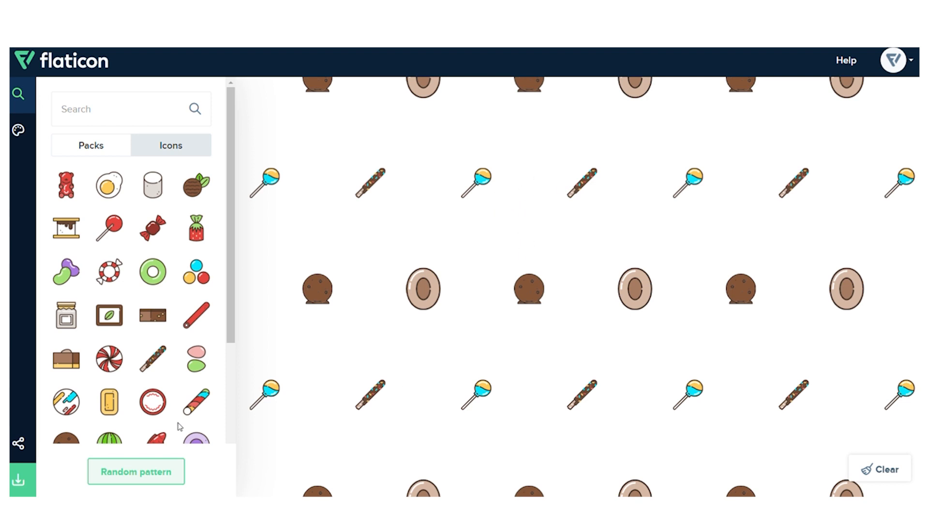
pyautogui.click(151, 477)
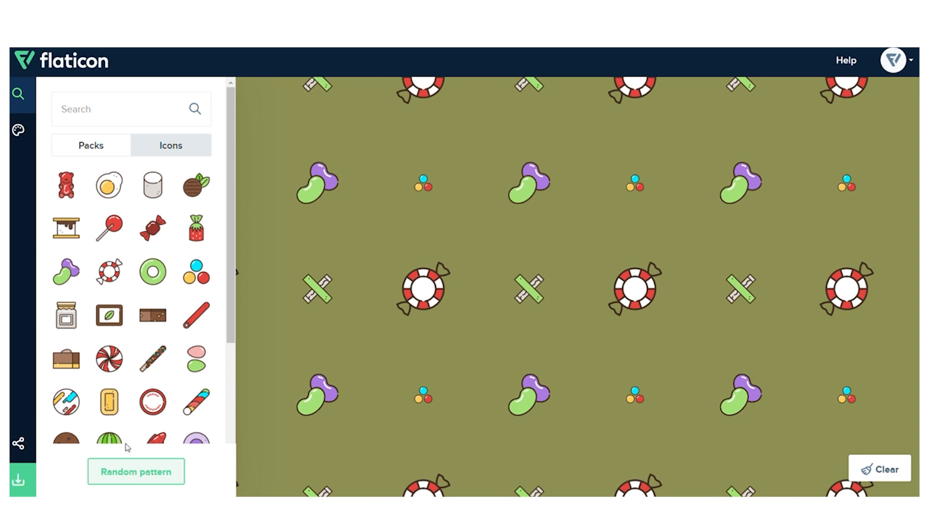
pyautogui.click(117, 478)
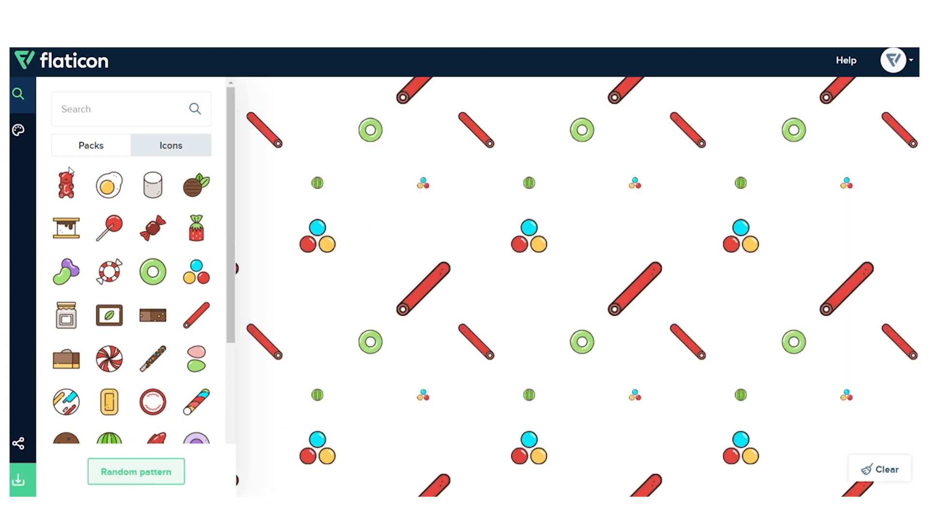
# Step: Add the fried egg and the wrapped red candy to the random pattern, in the row of the large three-ball icons
pyautogui.click(108, 189)
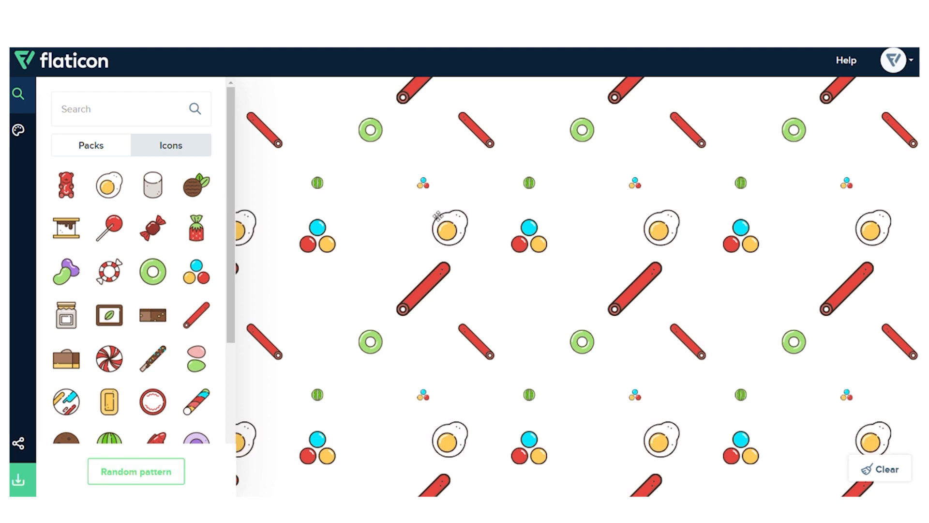
pyautogui.moveTo(161, 233); pyautogui.dragTo(460, 227)
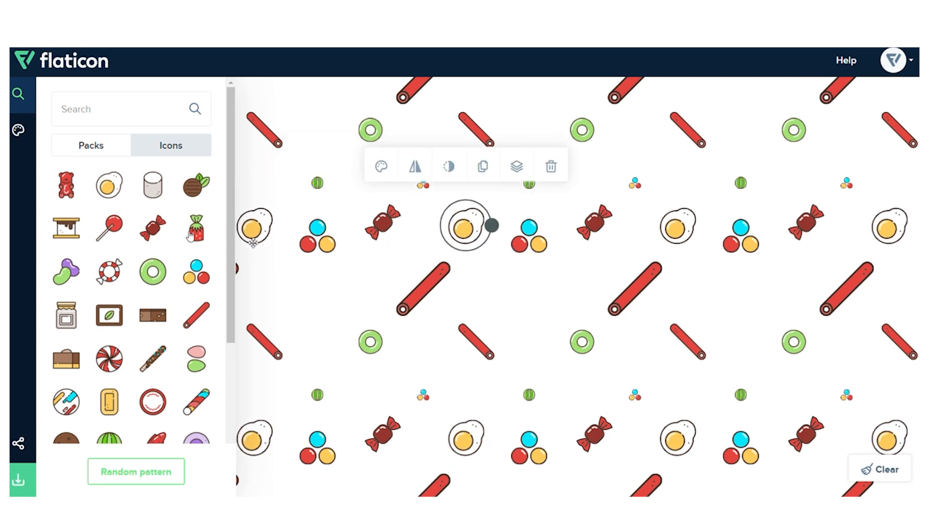
# Step: Try several background colors from the color wheel and set the pattern background to pink ff70d0
pyautogui.click(18, 130)
pyautogui.click(135, 217)
pyautogui.click(176, 229)
pyautogui.click(106, 197)
pyautogui.click(108, 234)
pyautogui.click(133, 266)
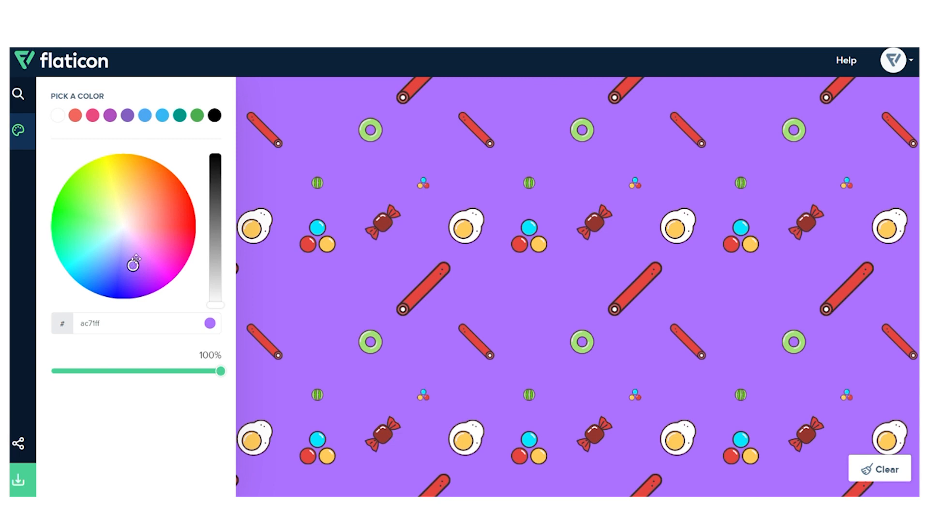
pyautogui.click(157, 247)
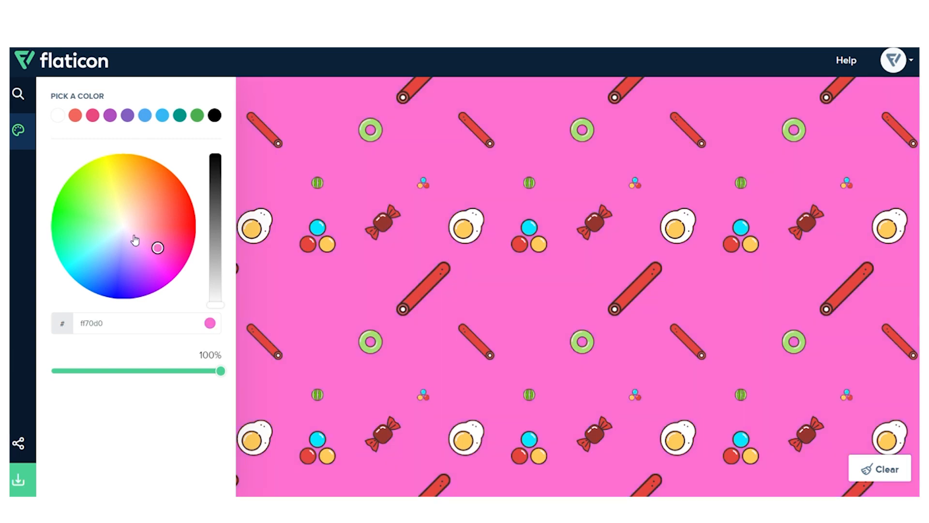